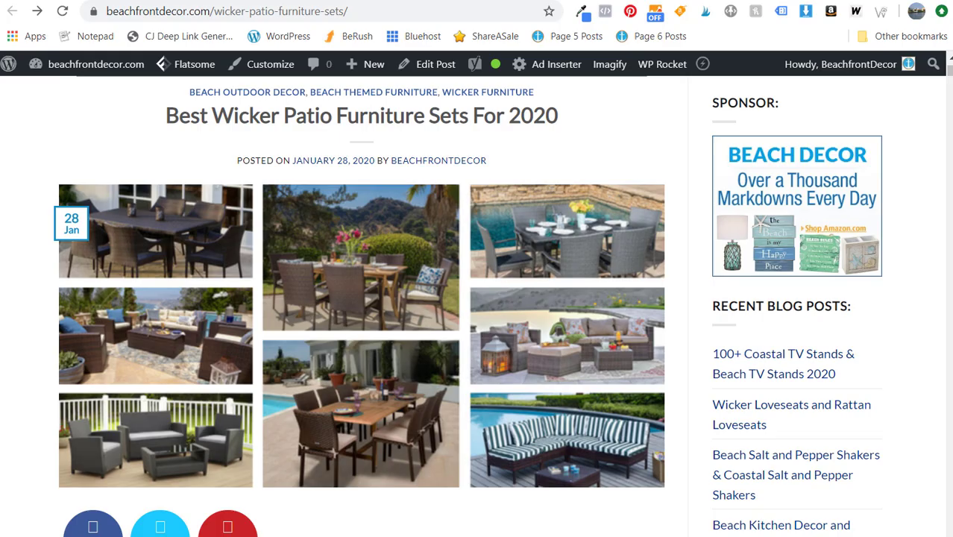
# Step: Compare the wicker patio sets and outdoor wicker post titles, then bring up Search Console Performance
pyautogui.moveTo(180, 113); pyautogui.dragTo(429, 109)
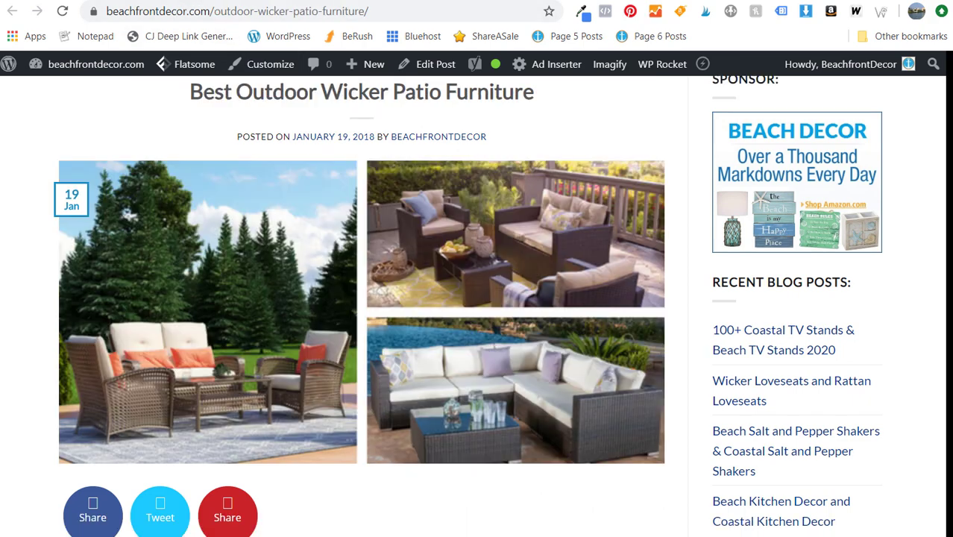
pyautogui.moveTo(200, 91); pyautogui.dragTo(412, 85)
pyautogui.click(516, 89)
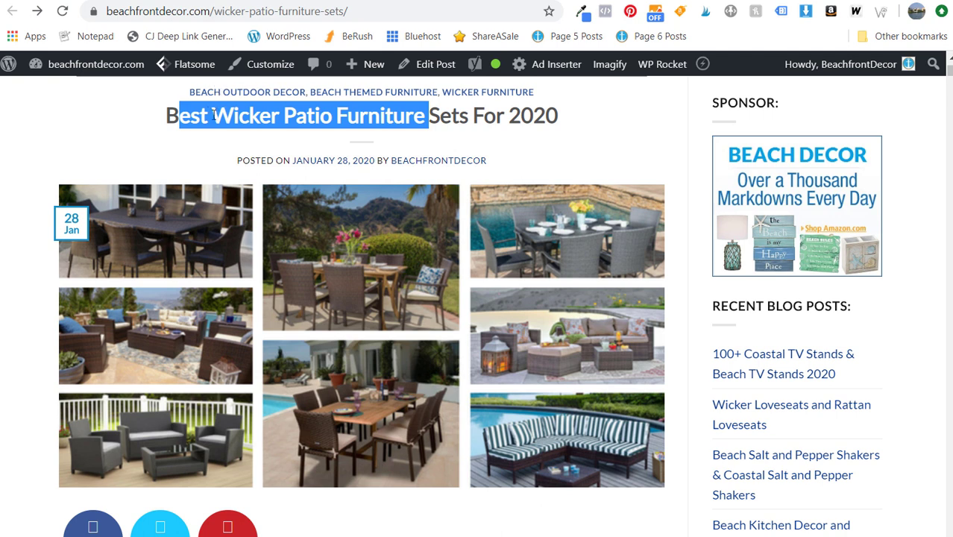
pyautogui.click(223, 114)
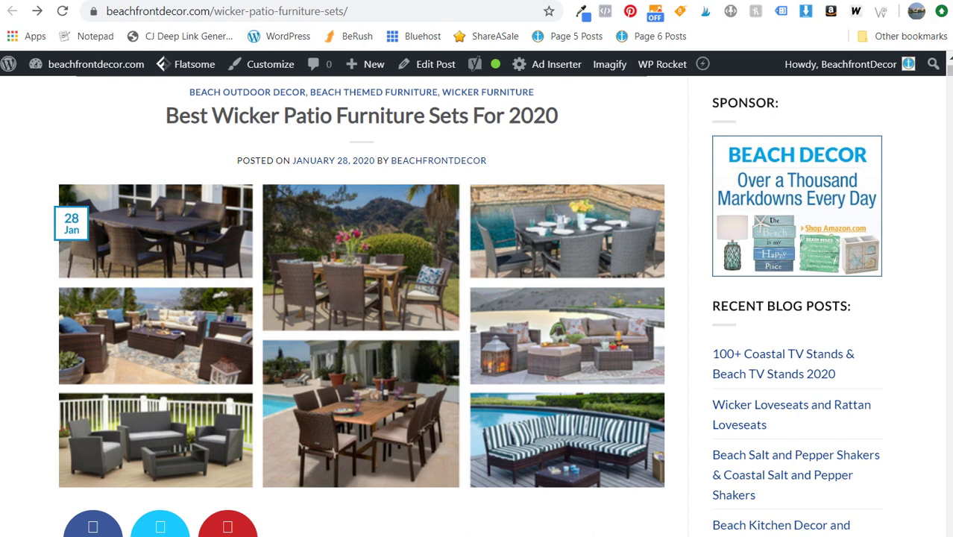
pyautogui.click(338, 3)
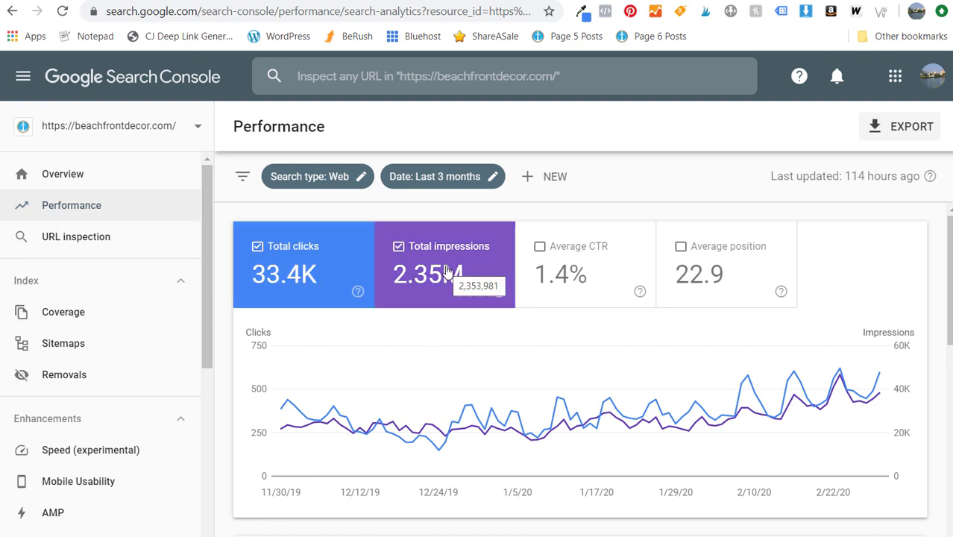
# Step: Add a Page filter to the Performance report using Exact URL matching
pyautogui.click(533, 178)
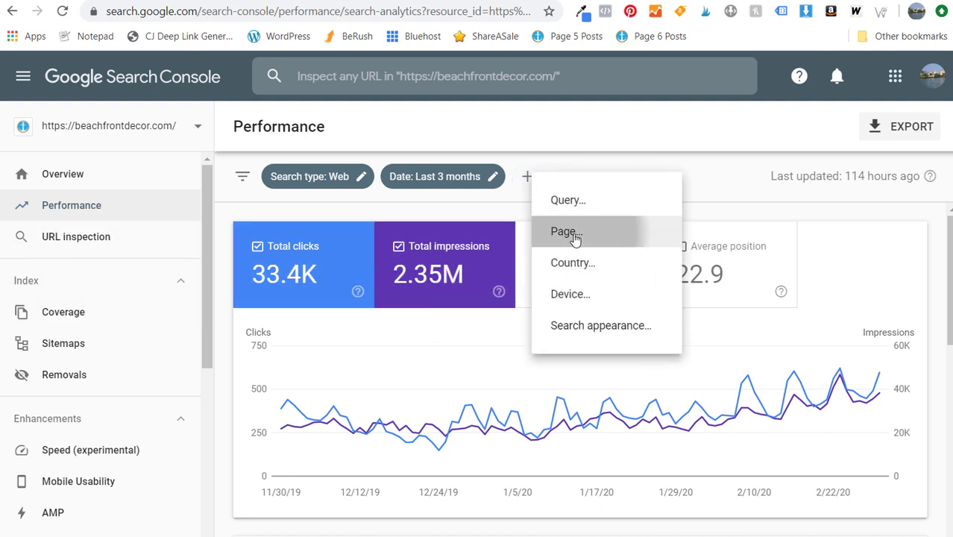
pyautogui.click(568, 236)
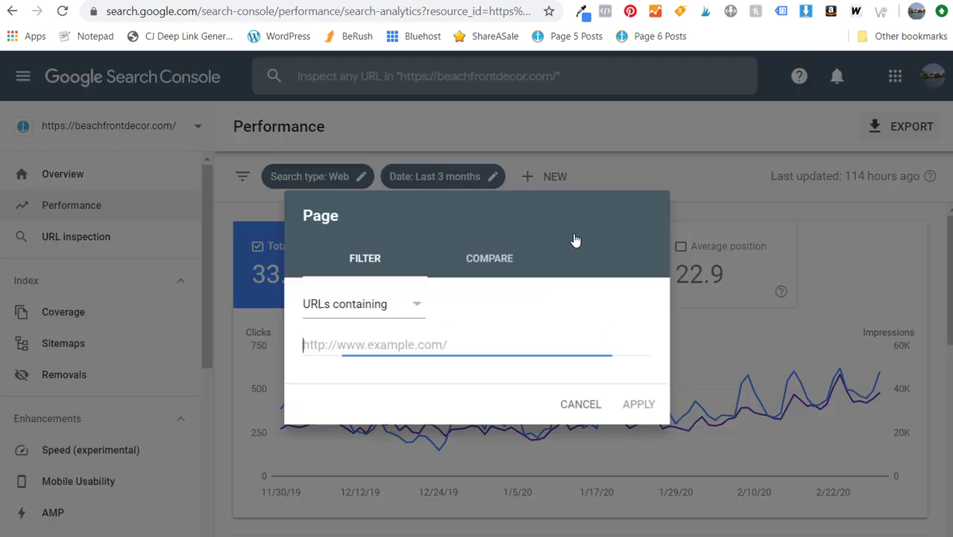
pyautogui.click(355, 308)
pyautogui.click(340, 362)
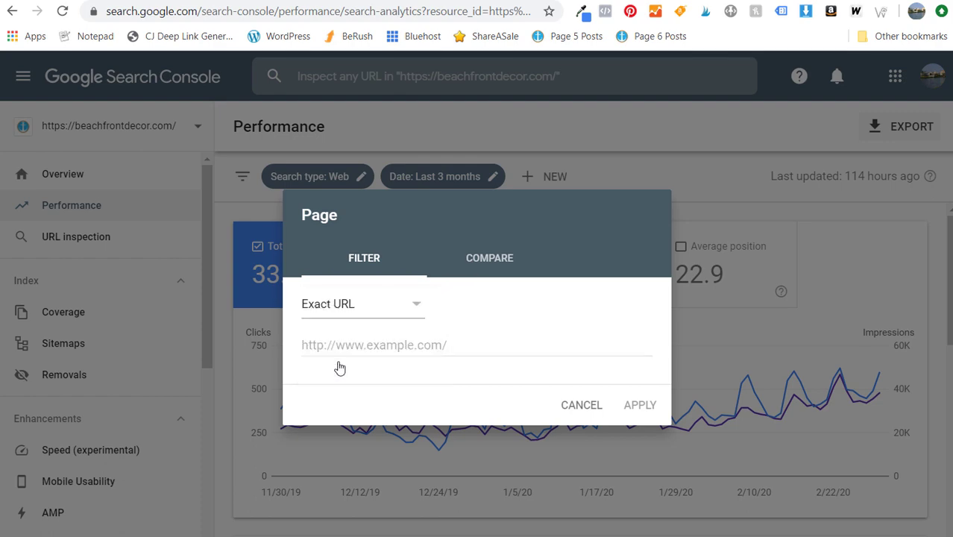
# Step: Filter on the copied wicker-patio-furniture-sets post URL and apply it
pyautogui.click(246, 1)
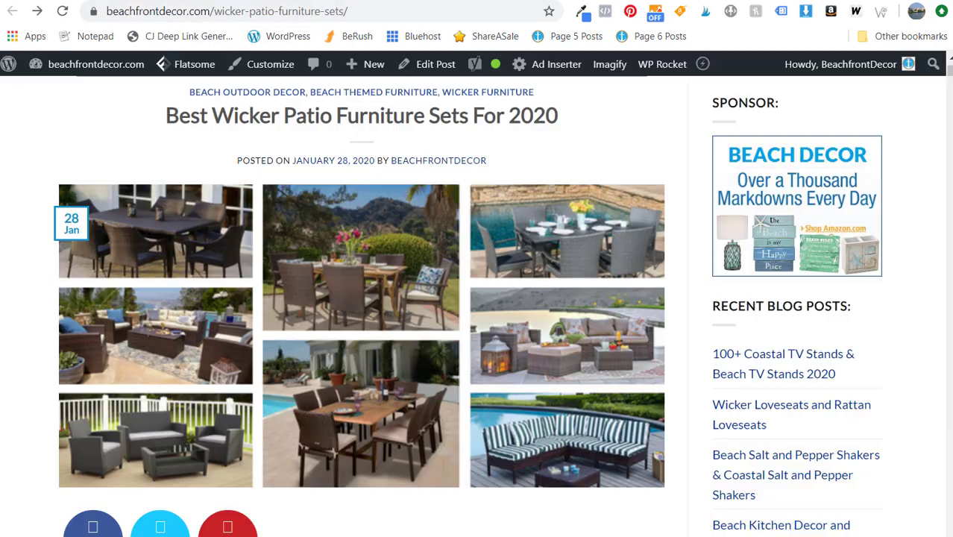
pyautogui.click(239, 11)
pyautogui.hotkey('ctrl', 'c')
pyautogui.click(134, 3)
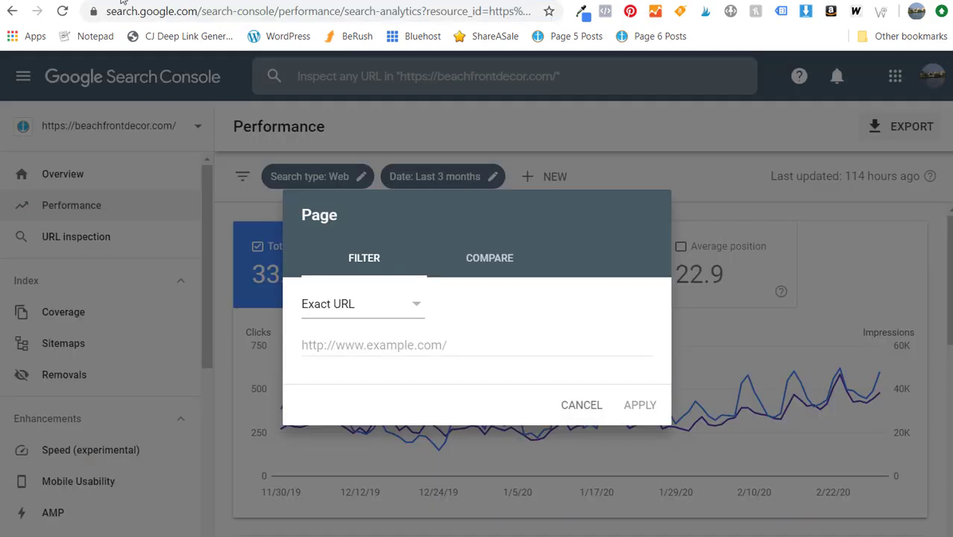
pyautogui.click(400, 345)
pyautogui.hotkey('ctrl', 'v')
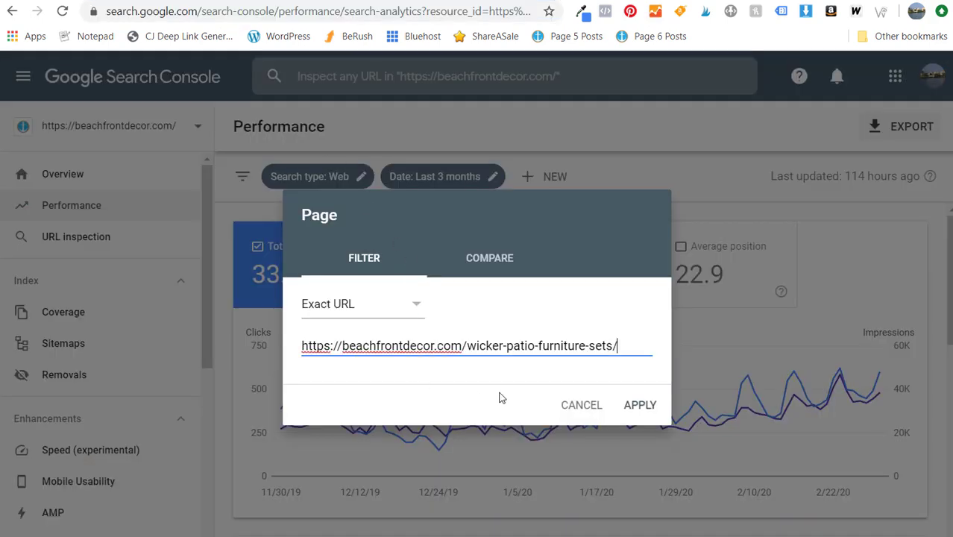
pyautogui.click(643, 404)
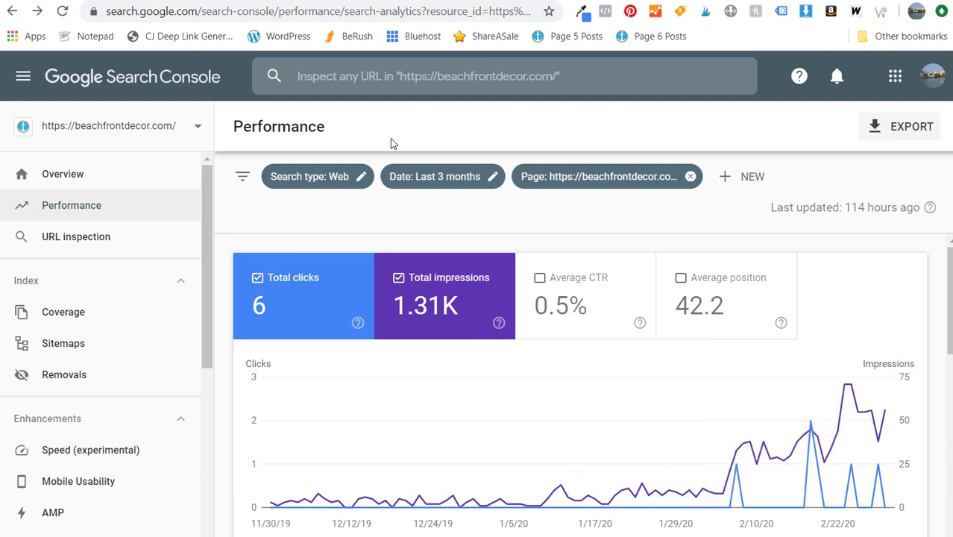
# Step: Replace the Page filter URL with the outdoor-wicker-patio-furniture post URL and apply it
pyautogui.click(174, 2)
pyautogui.click(239, 12)
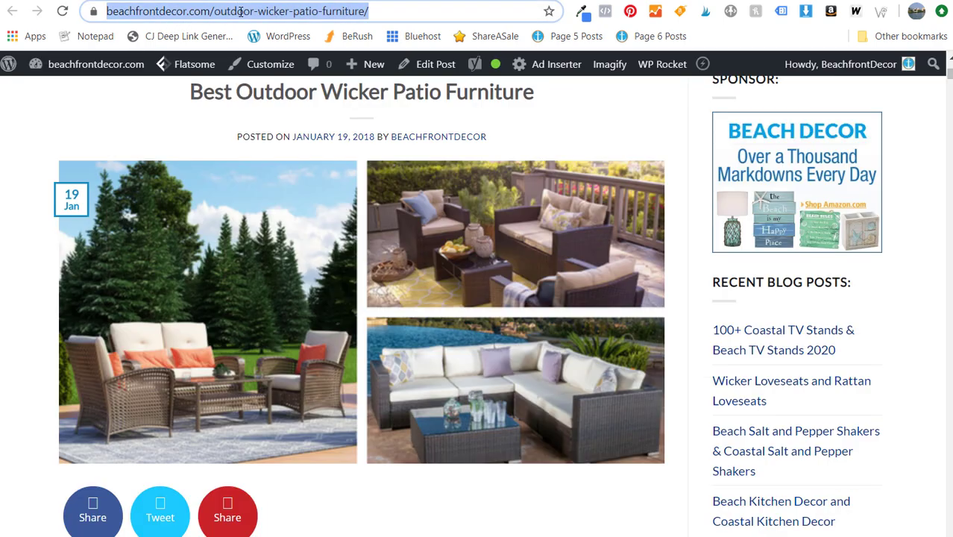
pyautogui.click(171, 2)
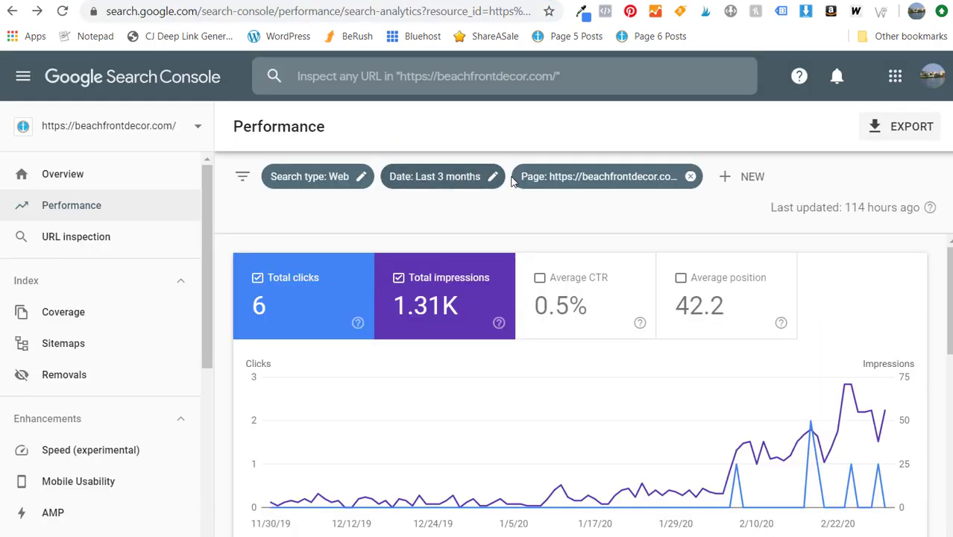
pyautogui.click(570, 179)
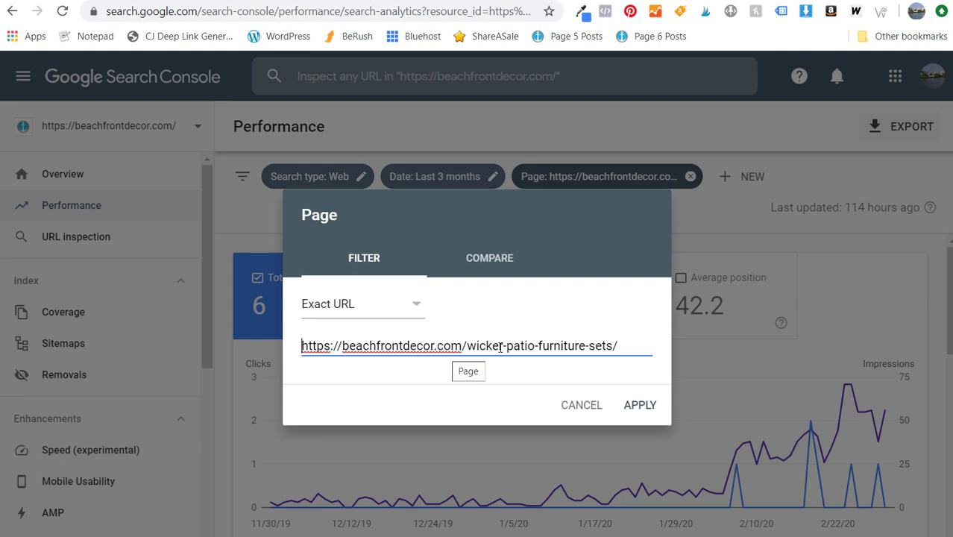
pyautogui.doubleClick(550, 345)
pyautogui.hotkey('ctrl', 'a')
pyautogui.hotkey('ctrl', 'v')
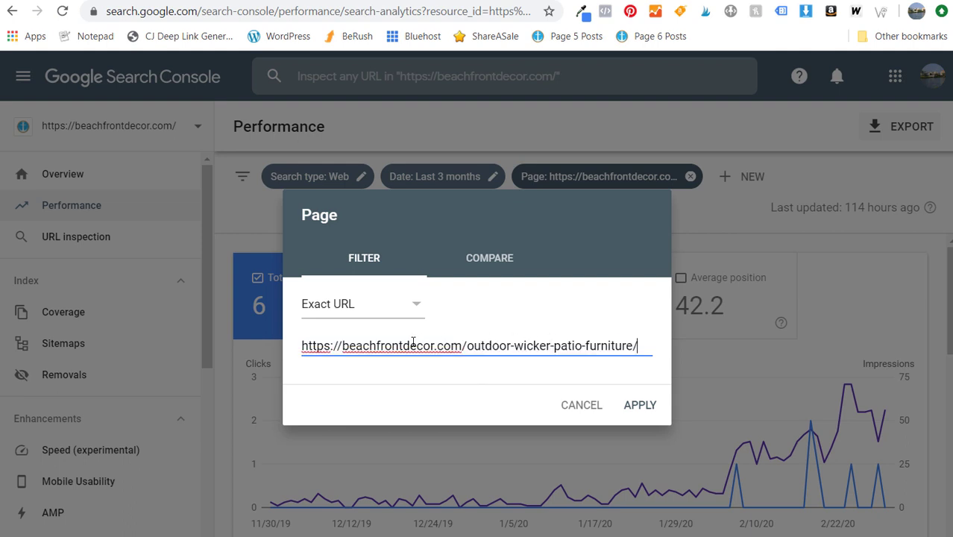
pyautogui.click(637, 406)
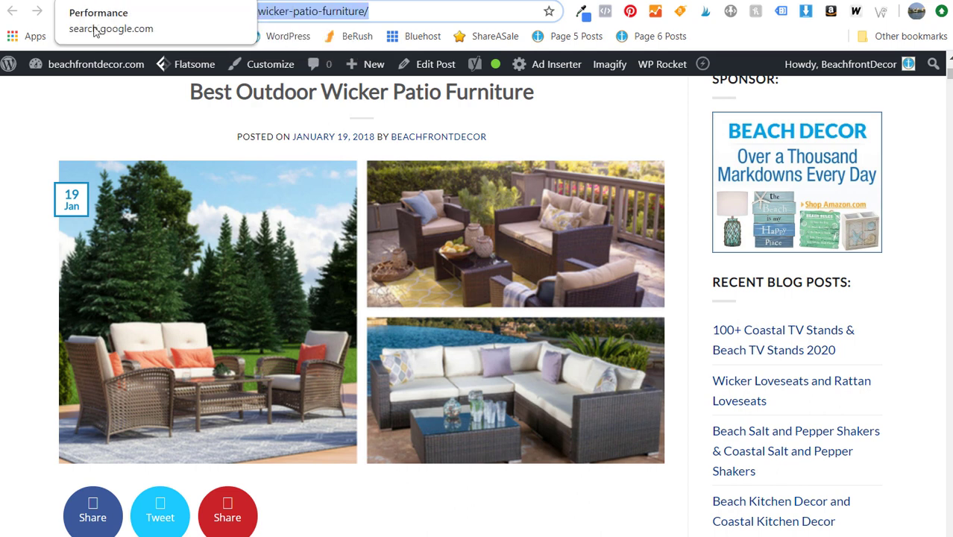
# Step: Highlight the Best Outdoor Wicker Patio Furniture post's title and its full address-bar URL
pyautogui.moveTo(189, 91); pyautogui.dragTo(505, 97)
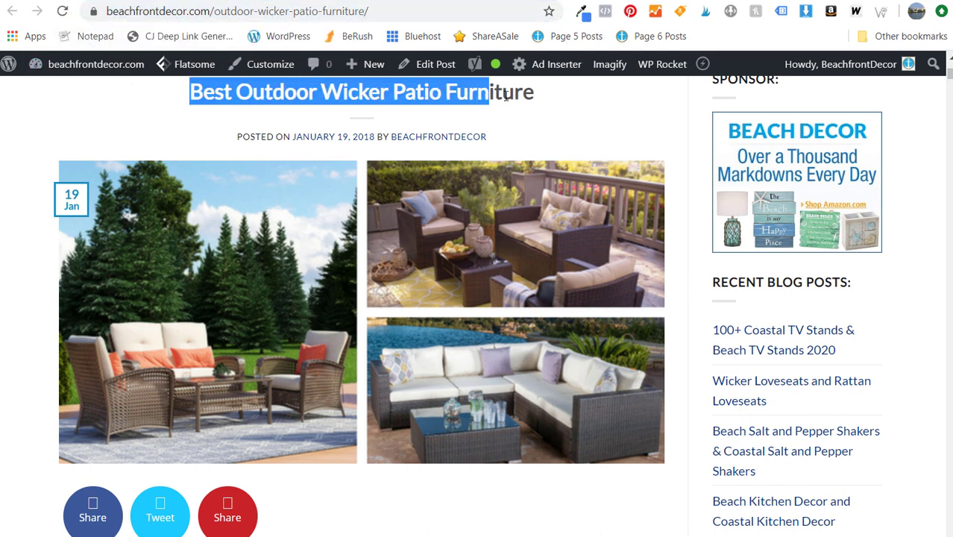
pyautogui.click(528, 103)
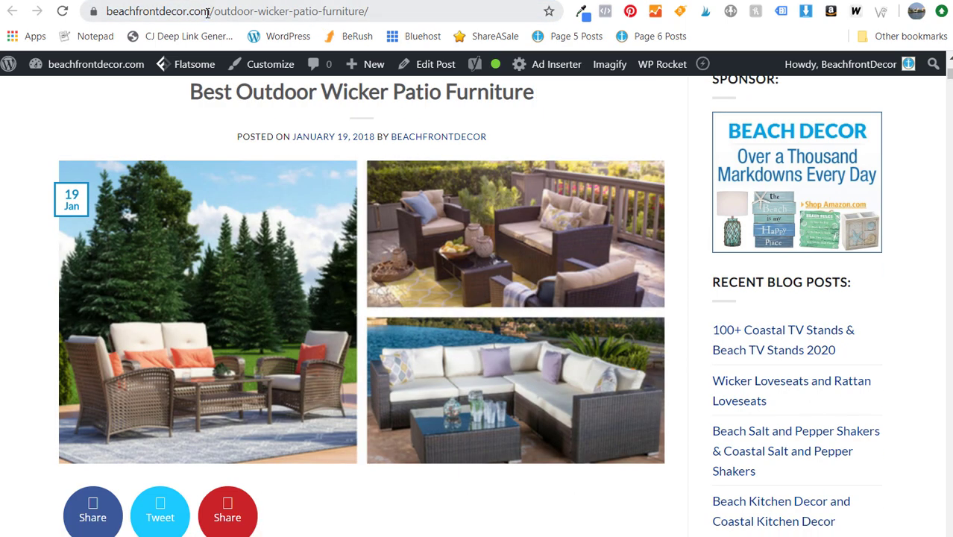
pyautogui.click(207, 12)
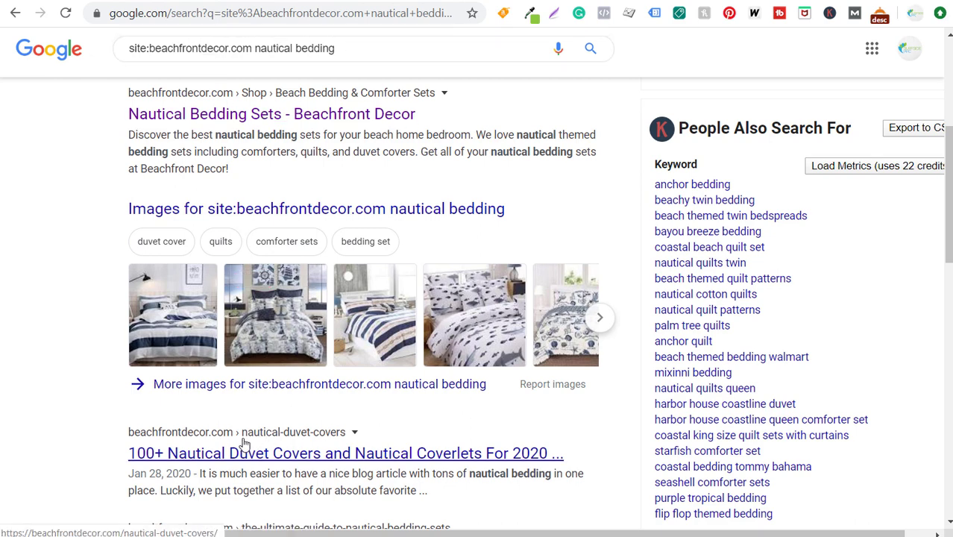
# Step: Review the site:beachfrontdecor.com nautical bedding results, then bring up the Nautical Bedding Sets category editor
pyautogui.scroll(-2, 417, 418)
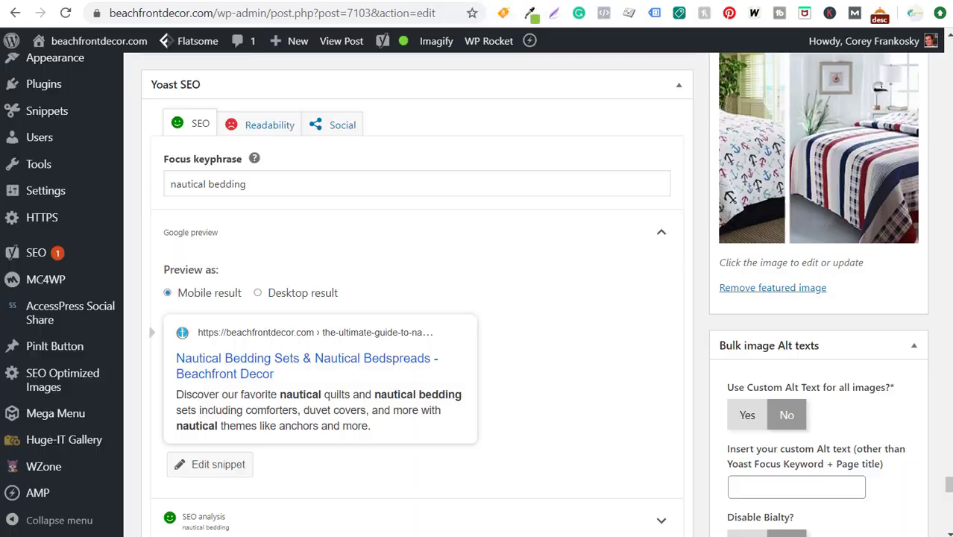
pyautogui.click(493, 0)
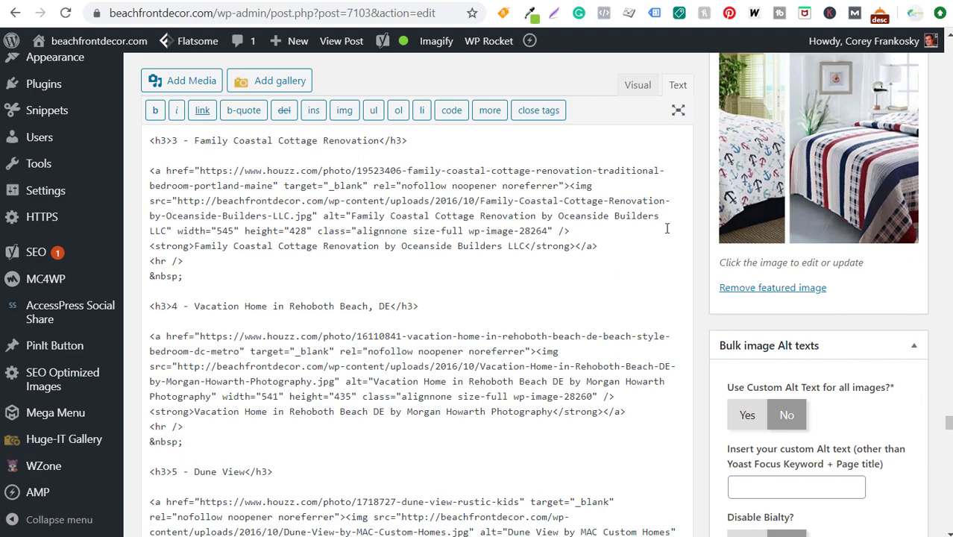
pyautogui.scroll(-15, 667, 228)
pyautogui.scroll(-10, 738, 271)
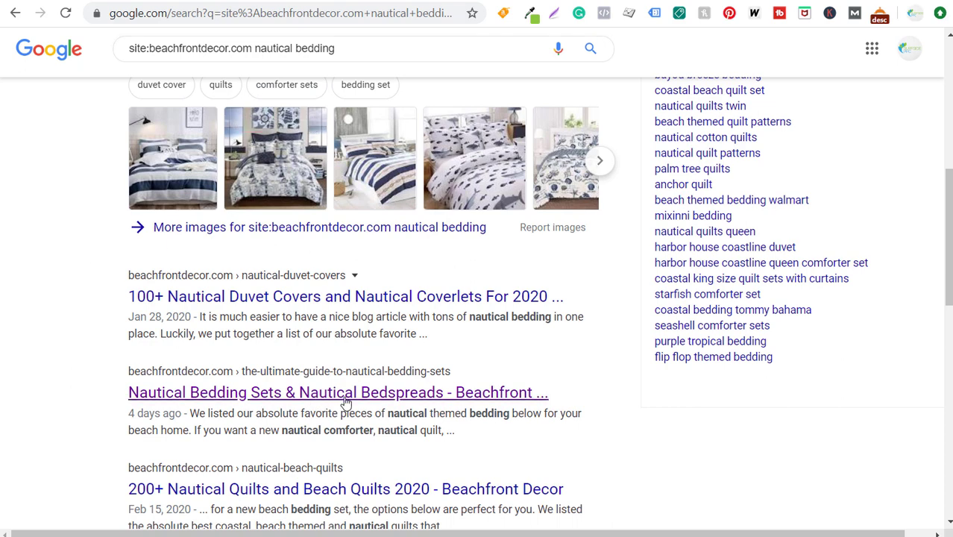
pyautogui.scroll(1, 52, 264)
pyautogui.scroll(2, 52, 264)
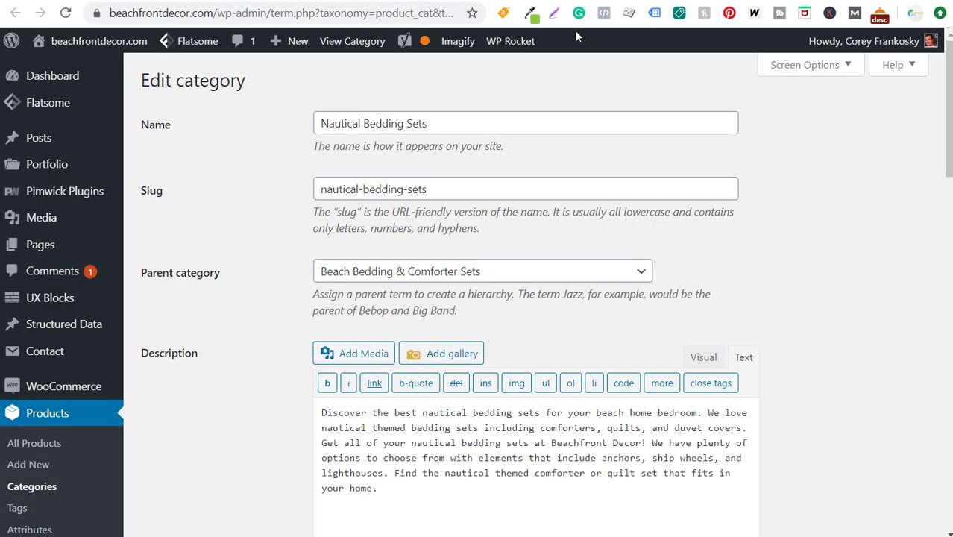
# Step: Expand the category's Yoast SEO Advanced section and keep search results visibility at Yes
pyautogui.scroll(-11, 795, 212)
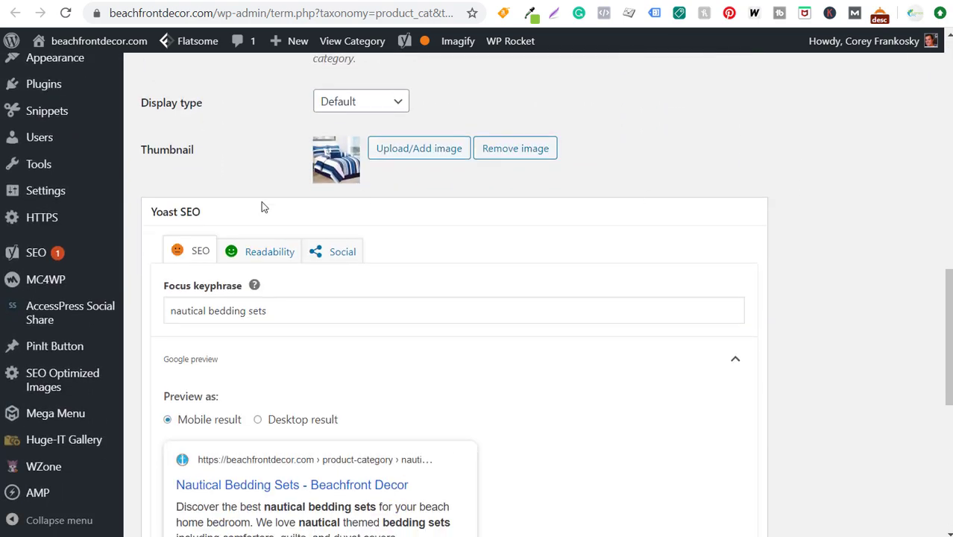
pyautogui.scroll(-6, 632, 210)
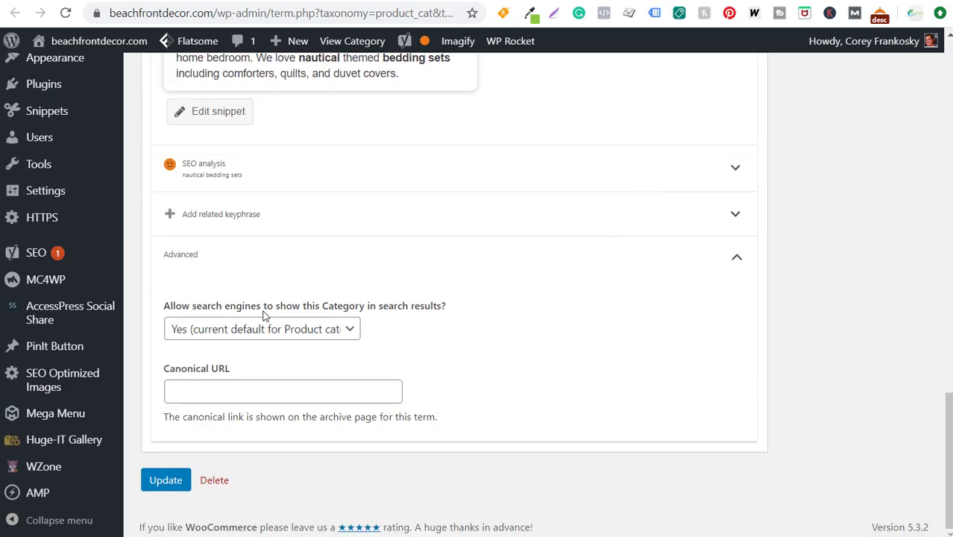
pyautogui.click(320, 259)
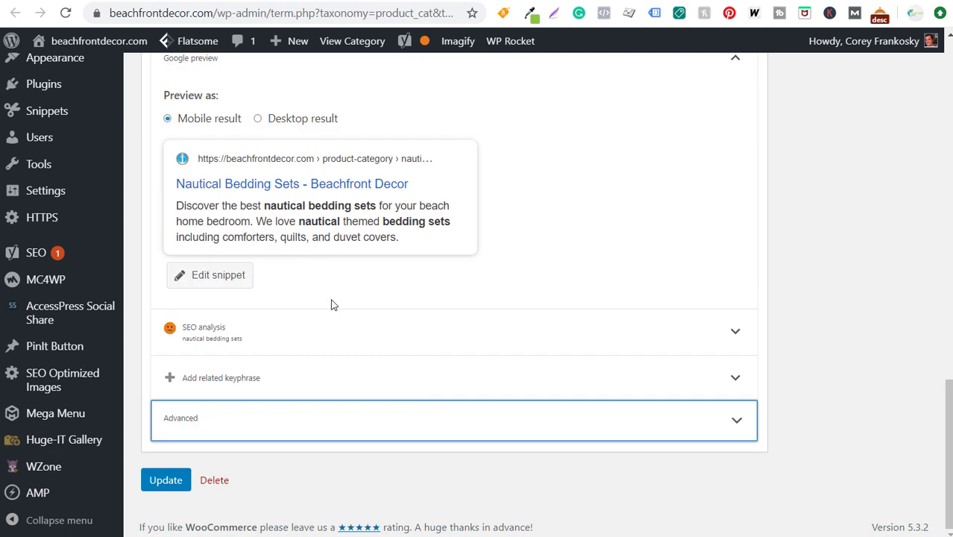
pyautogui.click(479, 415)
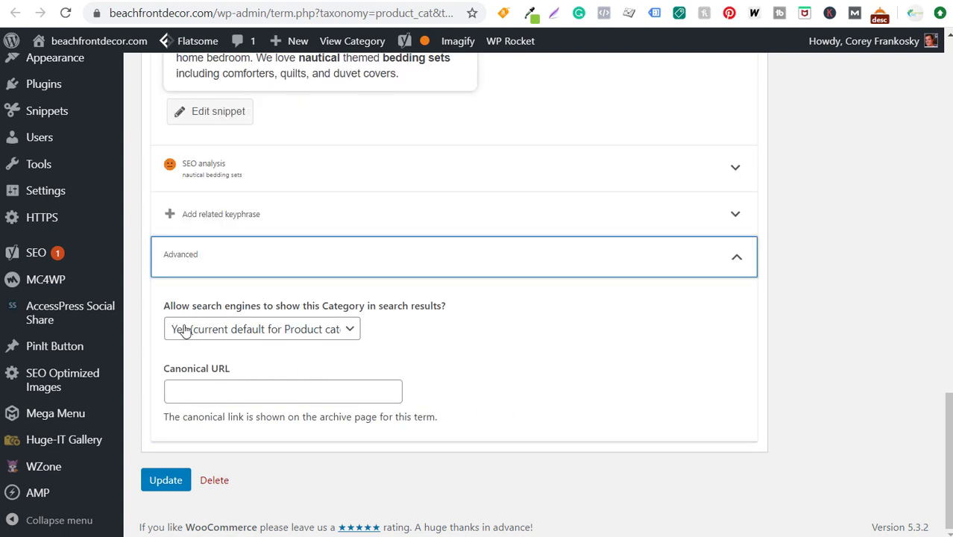
pyautogui.click(334, 329)
pyautogui.click(255, 349)
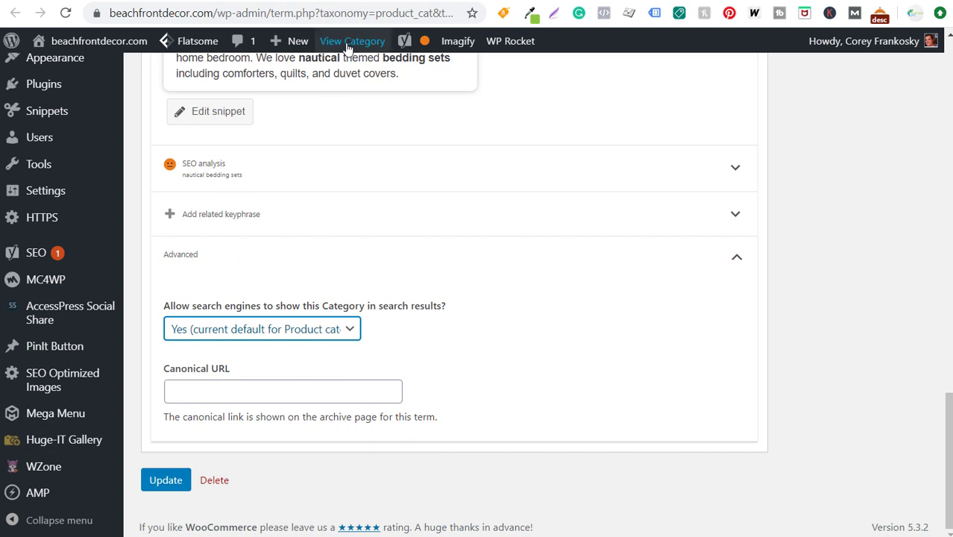
# Step: Set the category's Canonical URL to the nautical bedding guide post URL and update it
pyautogui.click(372, 2)
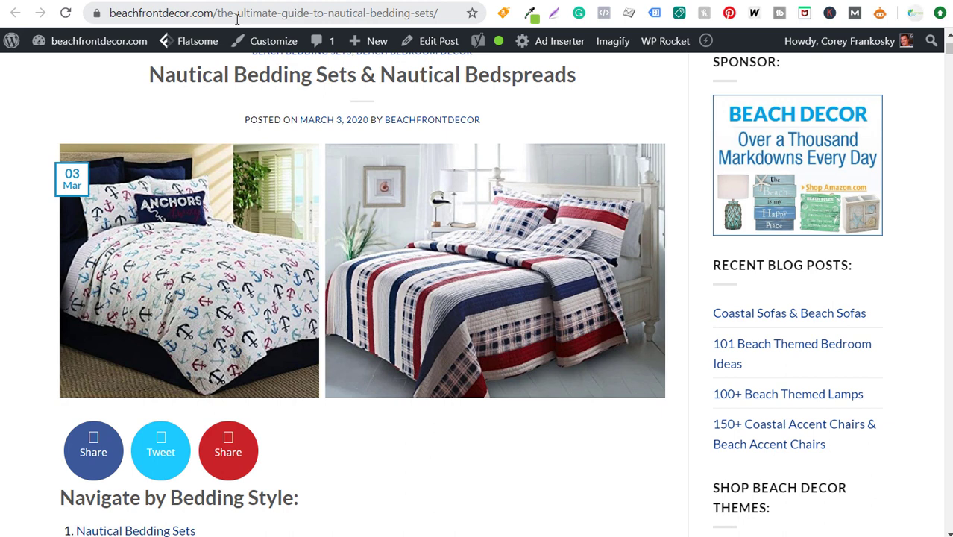
pyautogui.click(257, 19)
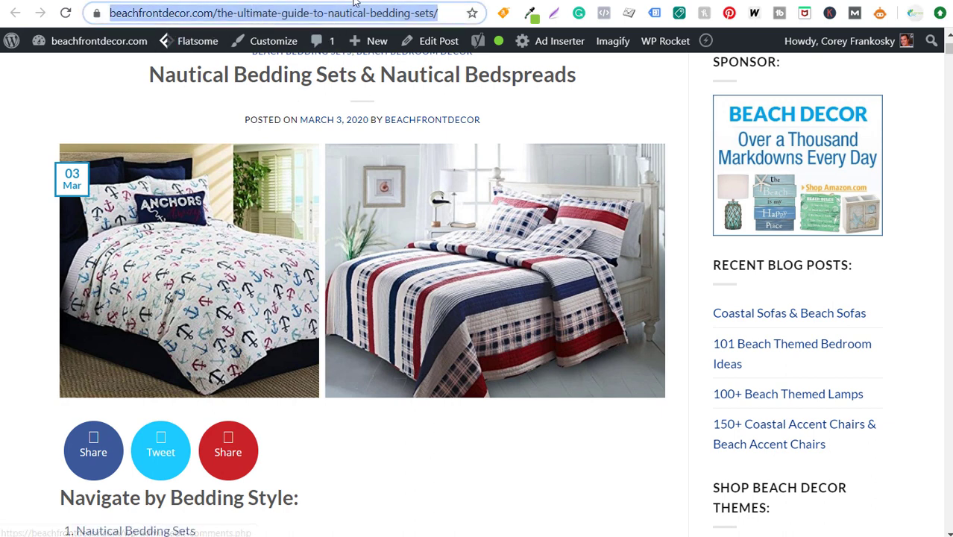
pyautogui.hotkey('ctrl', 'Tab')
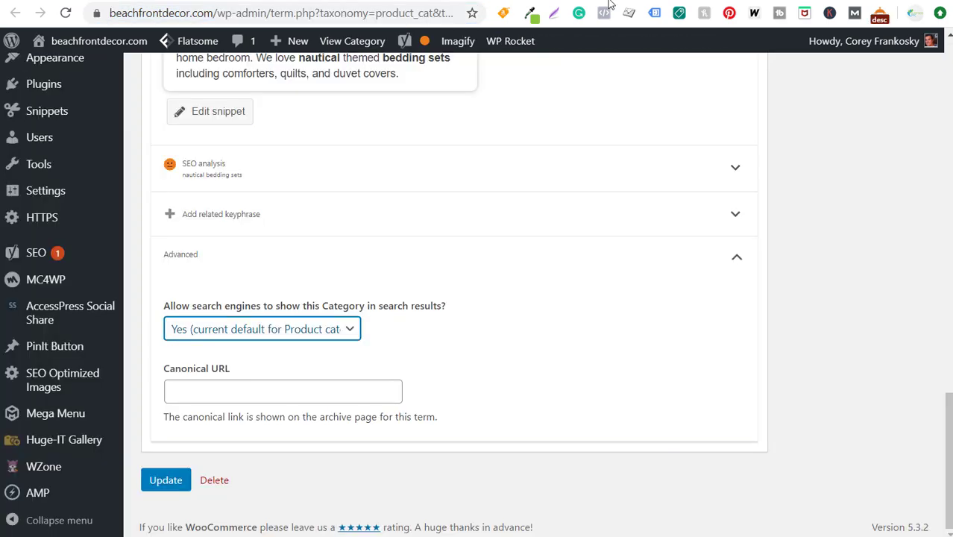
pyautogui.click(310, 393)
pyautogui.hotkey('ctrl', 'v')
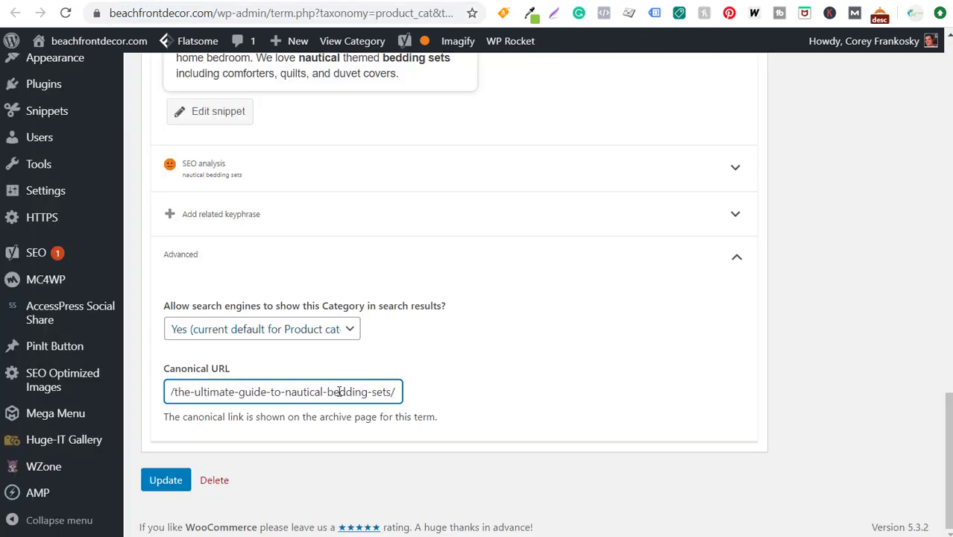
pyautogui.click(165, 481)
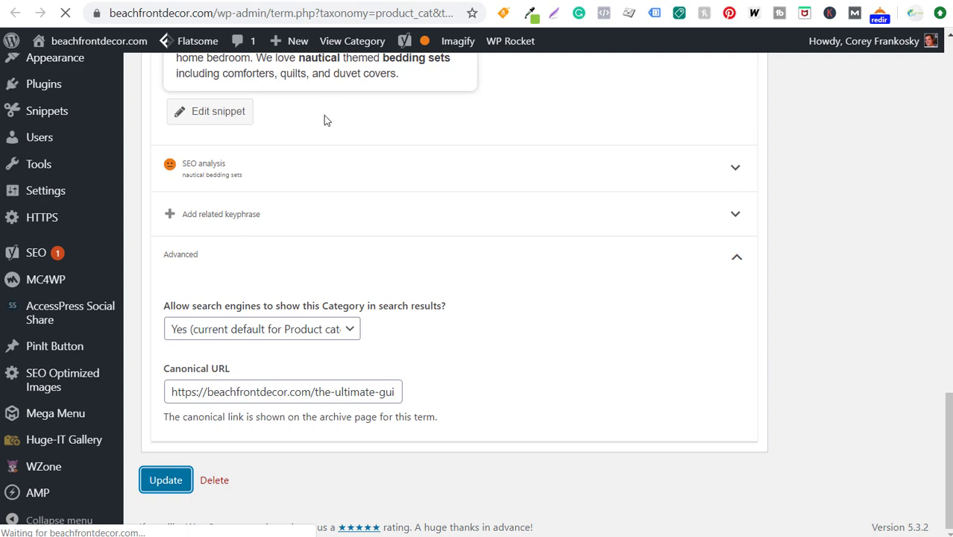
# Step: Review the guide post editor, selecting its nautical bedding focus keyphrase
pyautogui.scroll(2, 437, 237)
pyautogui.scroll(10, 369, 247)
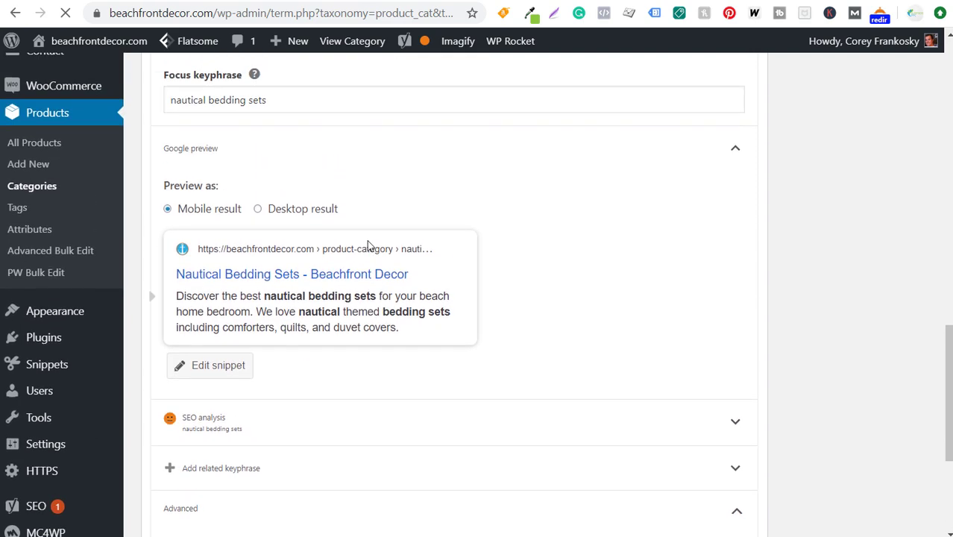
pyautogui.scroll(-4, 309, 231)
pyautogui.scroll(-6, 309, 251)
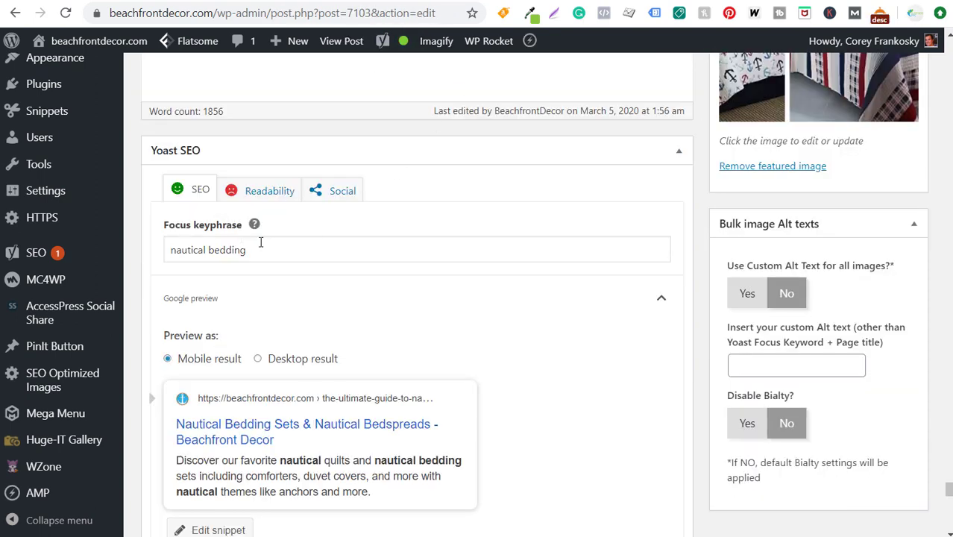
pyautogui.moveTo(259, 250); pyautogui.dragTo(168, 252)
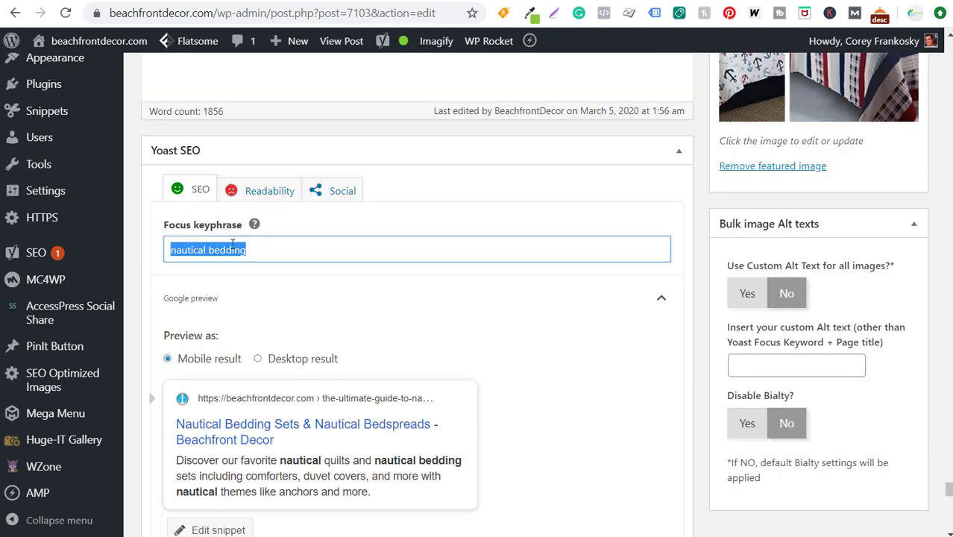
pyautogui.click(258, 243)
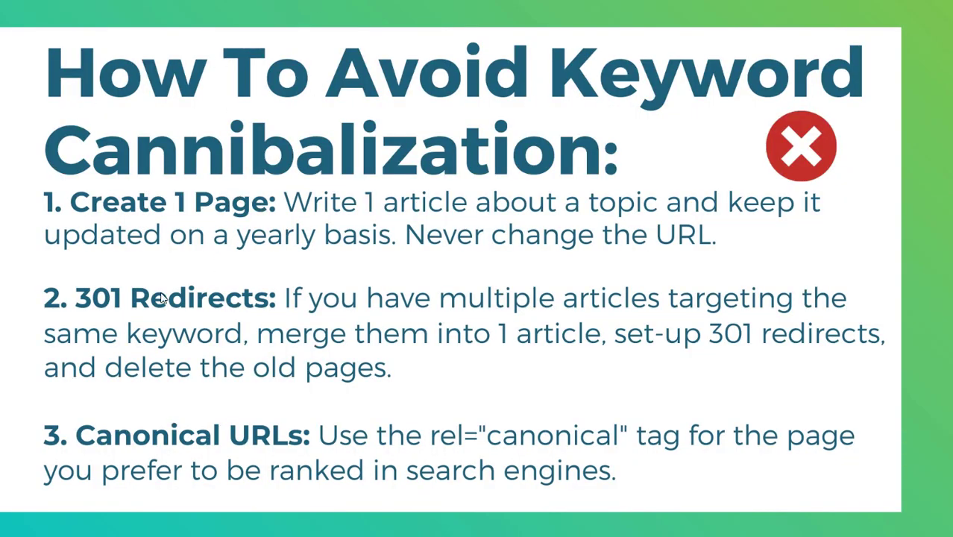
# Step: Advance the presentation to the How To Find Keyword Cannibalization slide
pyautogui.press('Right')
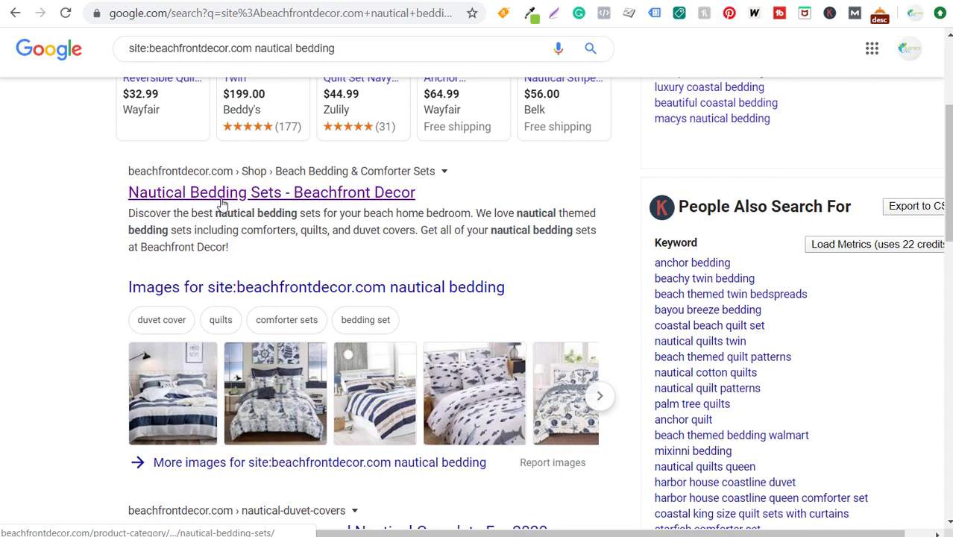
pyautogui.scroll(-4, 53, 304)
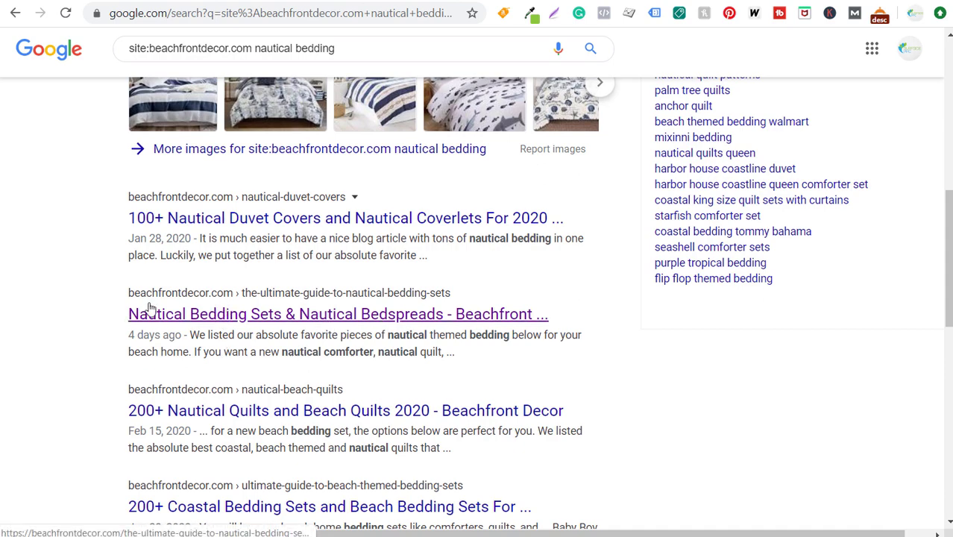
pyautogui.scroll(4, 127, 310)
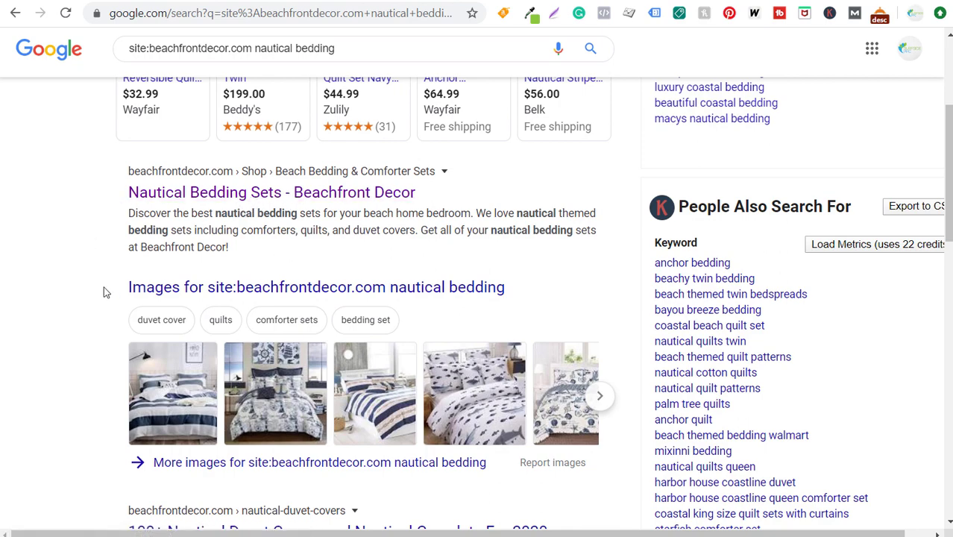
pyautogui.scroll(-3, 103, 288)
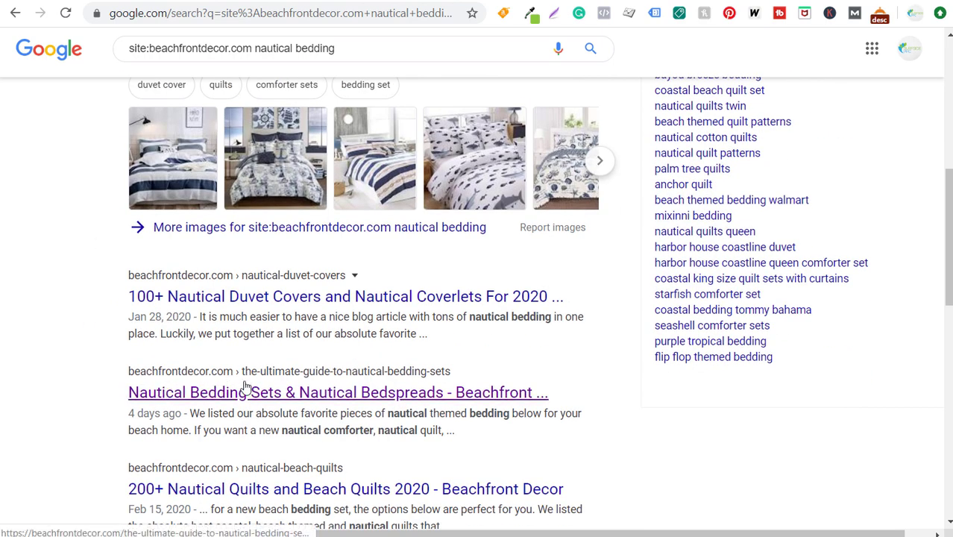